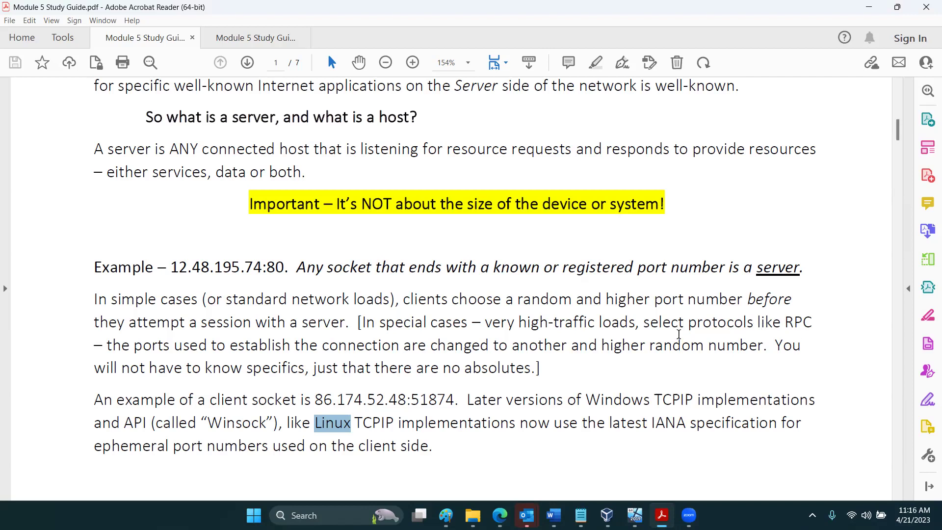
# - Select the terms "RPC", "80" and "registered" one after another in the page 1 passage on server sockets
pyautogui.moveTo(785, 322); pyautogui.dragTo(812, 321)
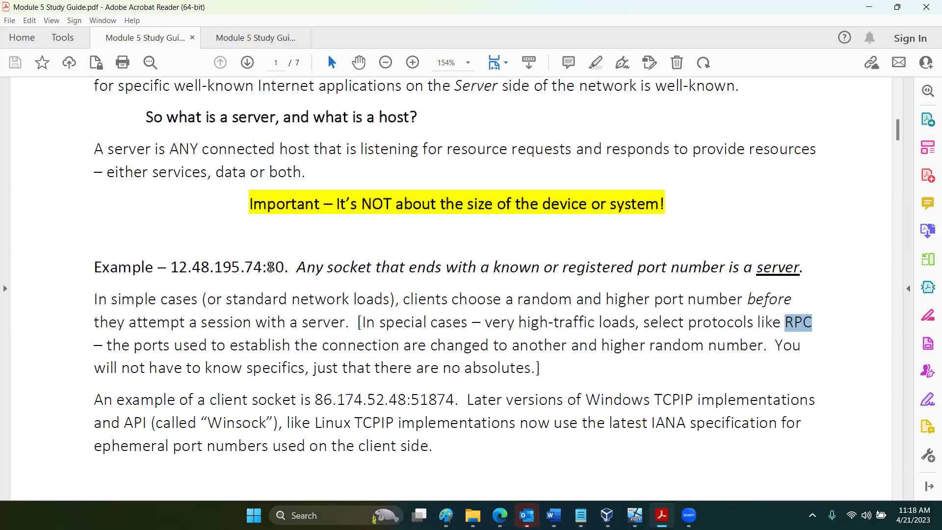
pyautogui.moveTo(268, 266); pyautogui.dragTo(285, 270)
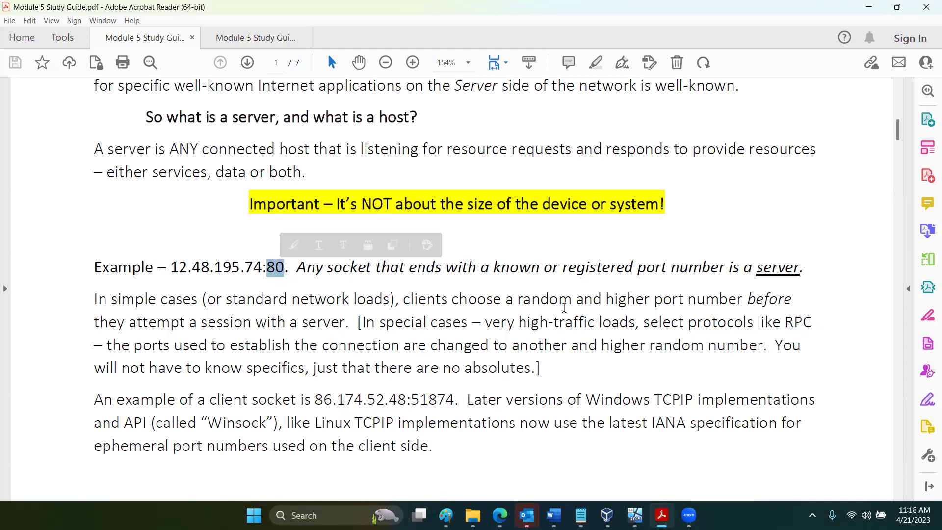
pyautogui.doubleClick(590, 271)
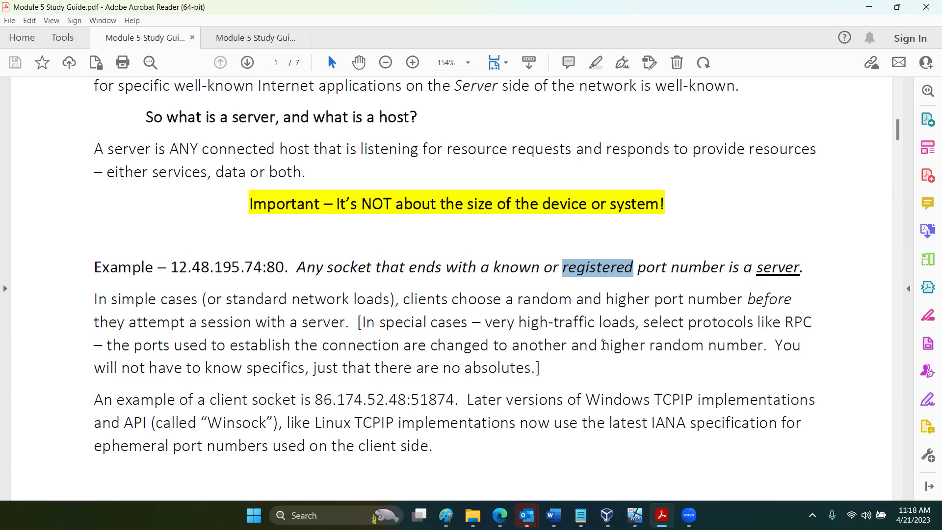
# - Go to section B on page 2 of the study guide and select "socket() API" in its heading
pyautogui.scroll(-7, 603, 345)
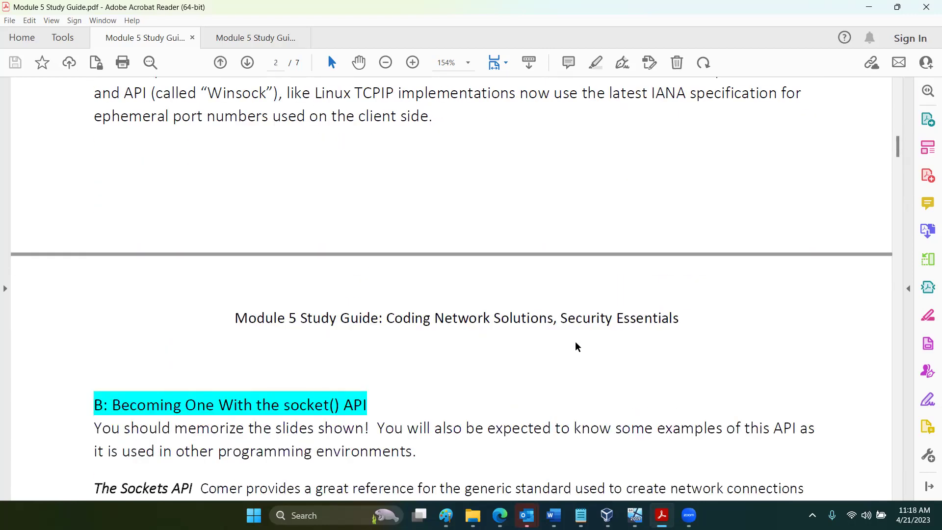
pyautogui.scroll(-5, 569, 341)
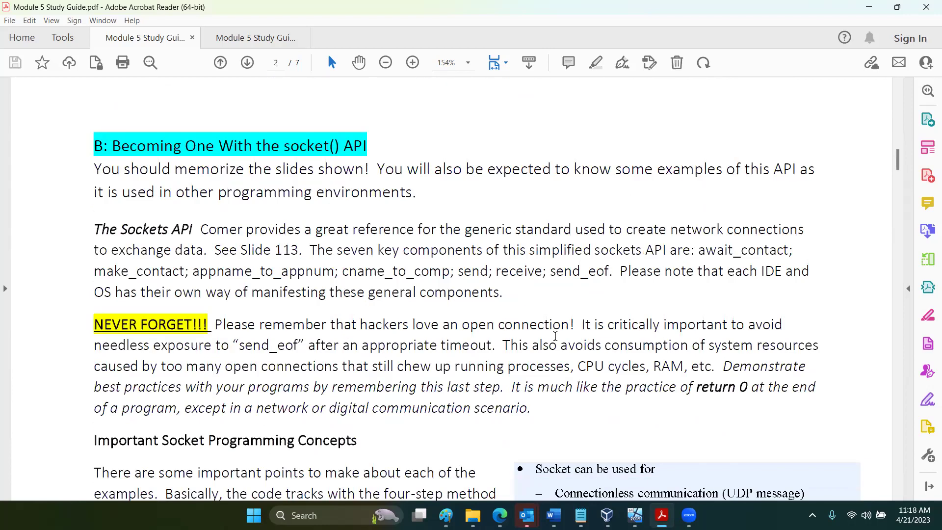
pyautogui.scroll(-1, 555, 337)
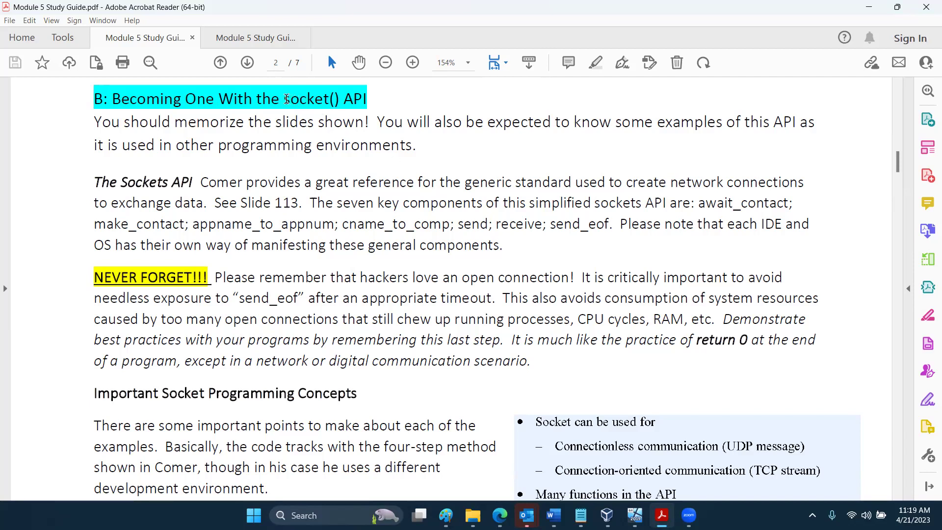
pyautogui.moveTo(285, 99); pyautogui.dragTo(366, 98)
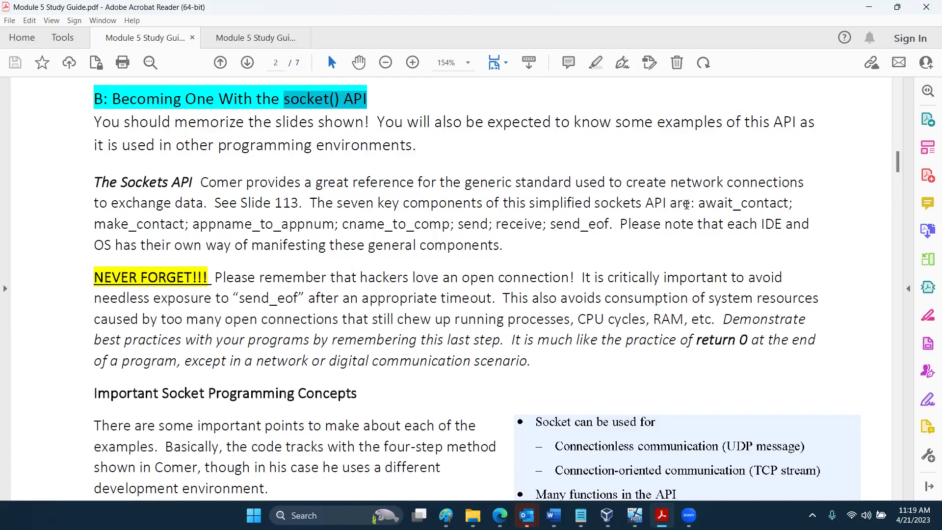
# - Select await_contact and make_contact alternately, followed by appname_to_appnum and the "cname" part of cname_to_comp, in the Sockets API paragraph
pyautogui.moveTo(698, 204); pyautogui.dragTo(791, 205)
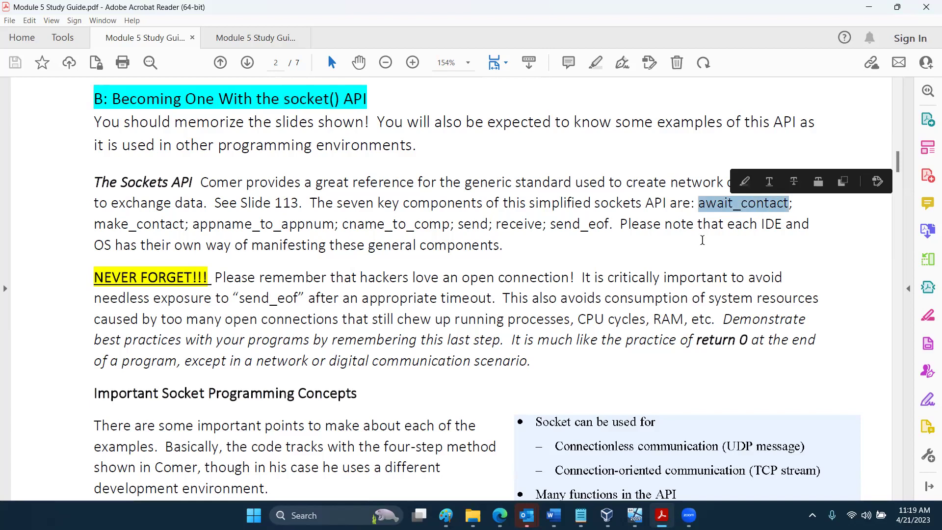
pyautogui.moveTo(97, 224); pyautogui.dragTo(185, 224)
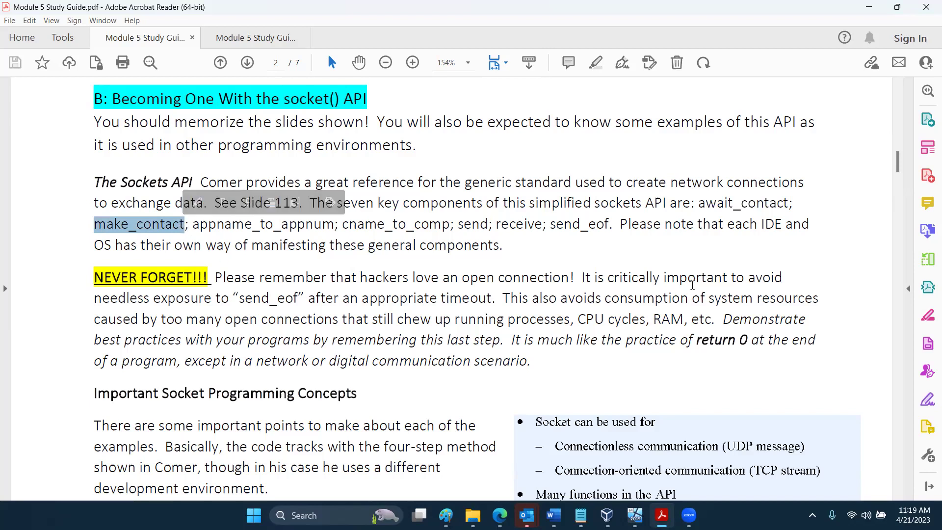
pyautogui.click(467, 182)
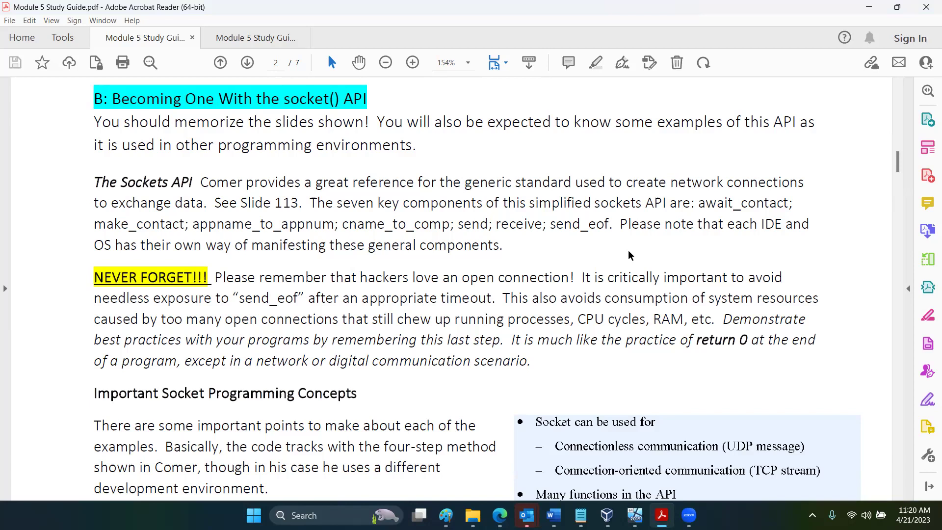
pyautogui.moveTo(700, 206); pyautogui.dragTo(788, 204)
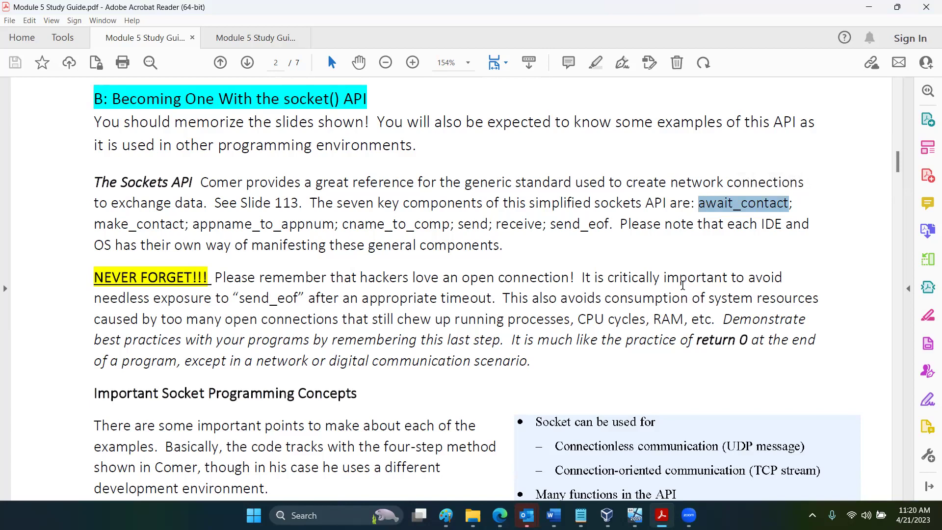
pyautogui.moveTo(94, 223); pyautogui.dragTo(185, 223)
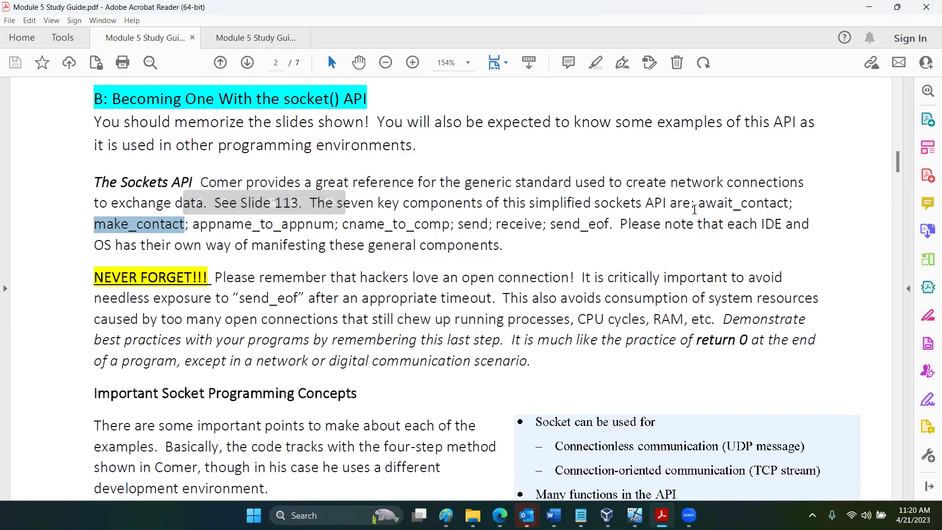
pyautogui.moveTo(698, 203); pyautogui.dragTo(790, 205)
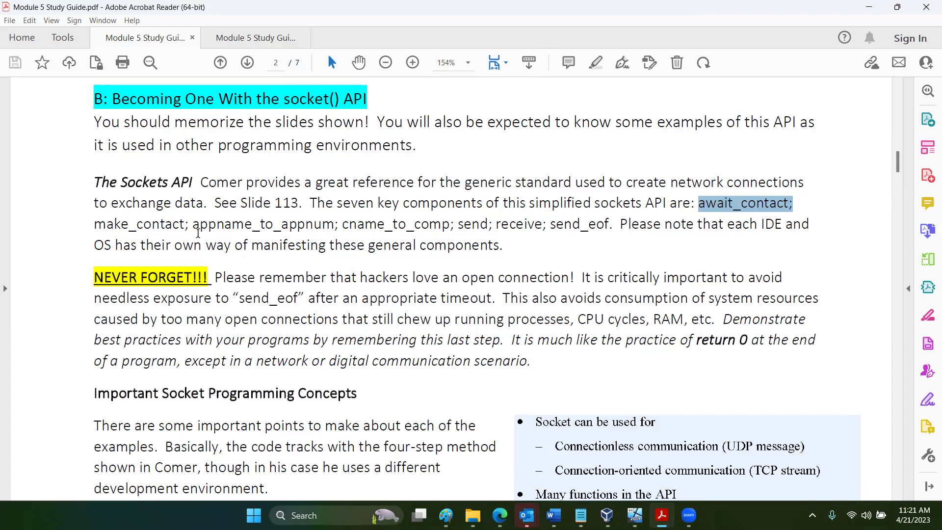
pyautogui.moveTo(193, 225); pyautogui.dragTo(333, 225)
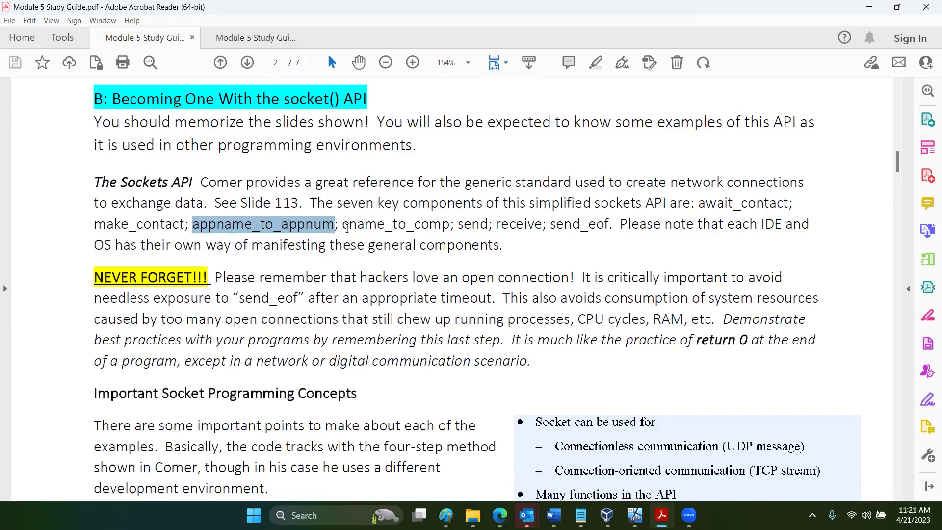
pyautogui.moveTo(343, 224); pyautogui.dragTo(386, 225)
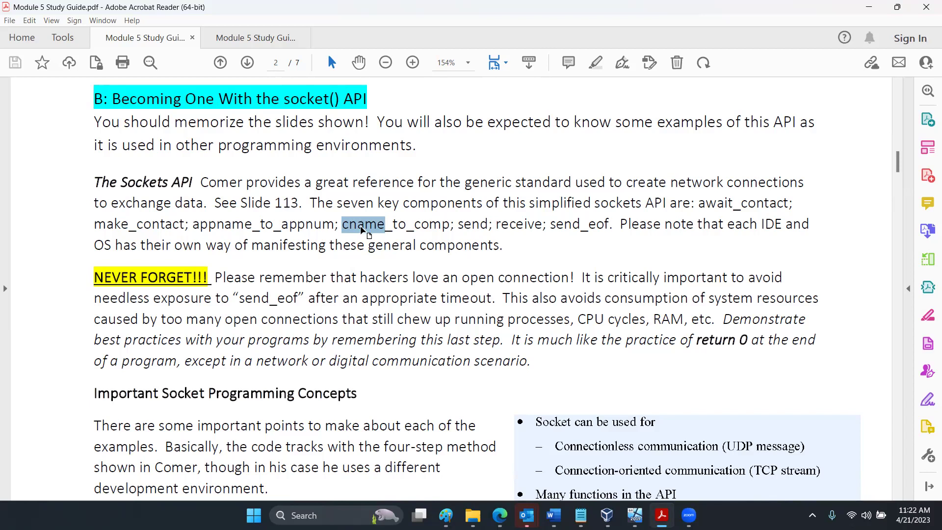
# - Switch to the Svr2022 virtual machine in VirtualBox and select the host name Lilu and the domain 5th-element.net in the hosts file
pyautogui.click(581, 514)
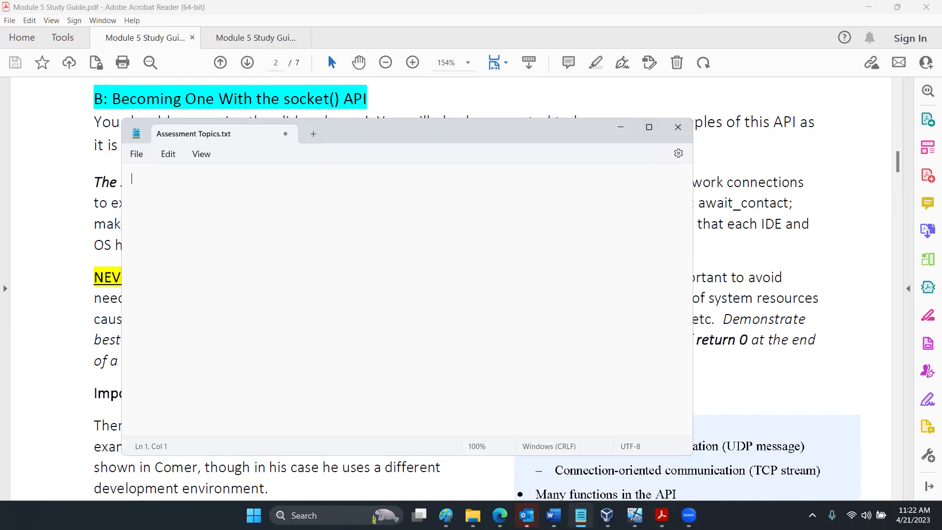
pyautogui.click(634, 514)
pyautogui.click(572, 458)
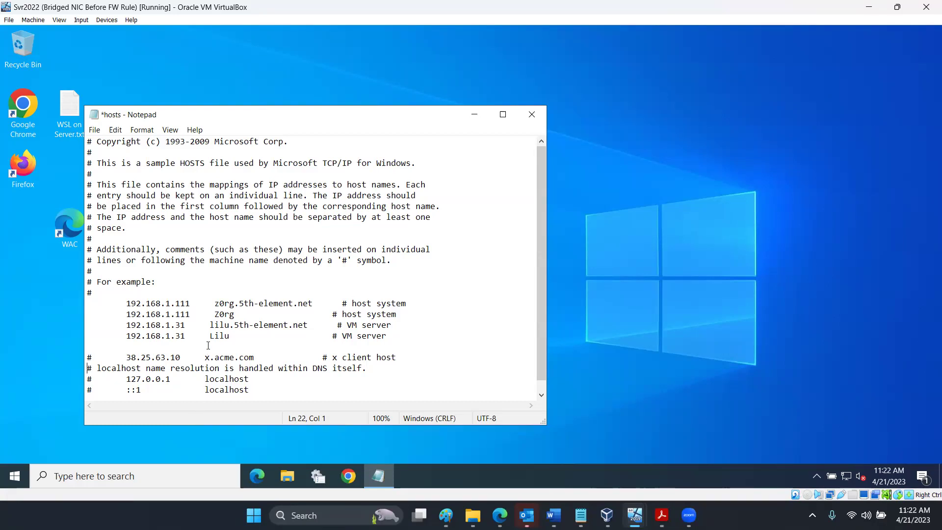
pyautogui.moveTo(211, 336); pyautogui.dragTo(229, 335)
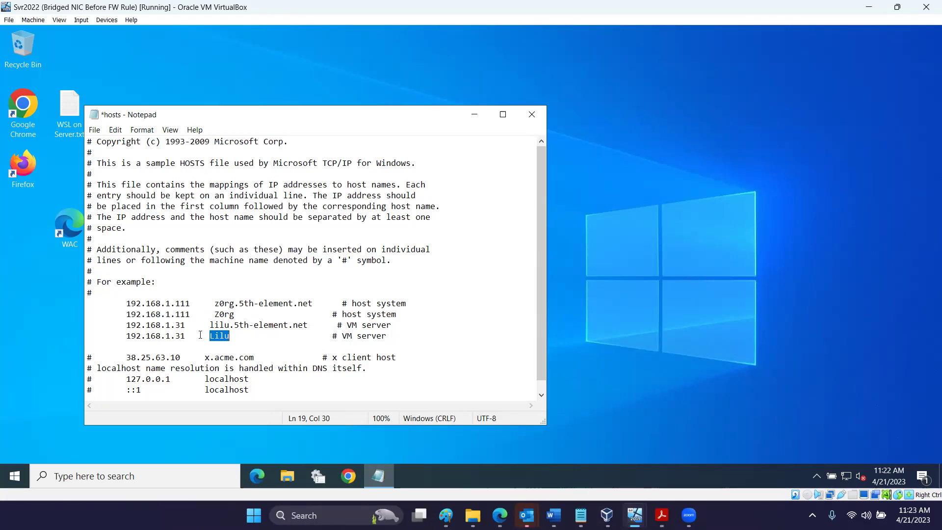
pyautogui.moveTo(236, 337); pyautogui.dragTo(310, 325)
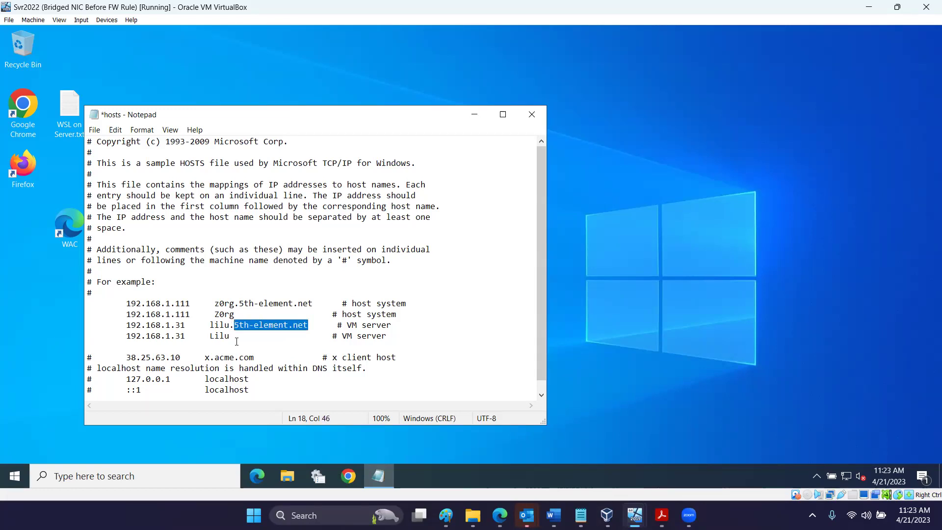
pyautogui.moveTo(229, 336); pyautogui.dragTo(211, 337)
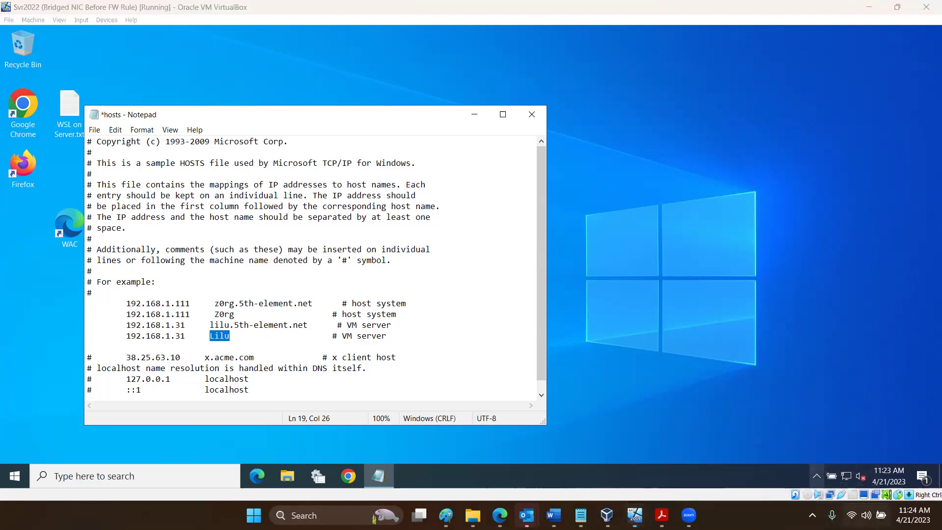
# - Open the Internet Protocol Version 4 (TCP/IPv4) properties of the virtual server's Home_LAN_31 network adapter
pyautogui.click(879, 515)
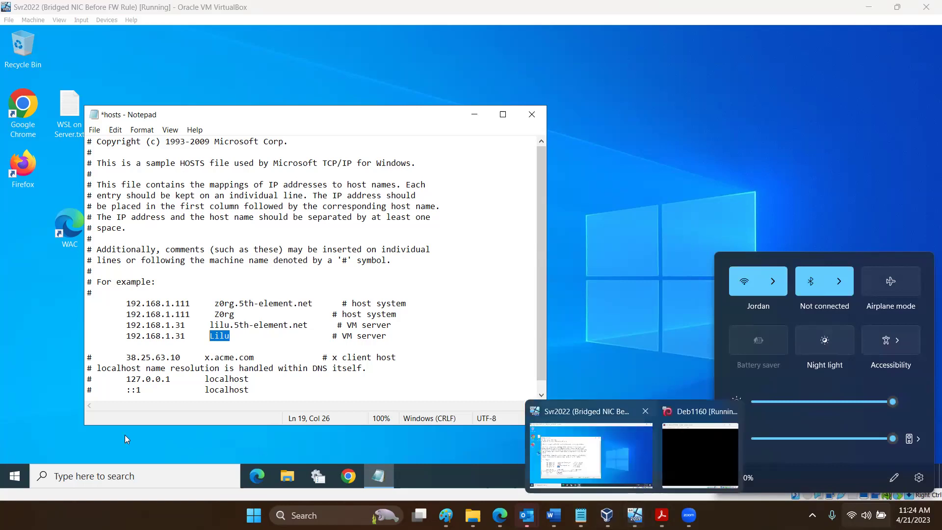
pyautogui.click(15, 476)
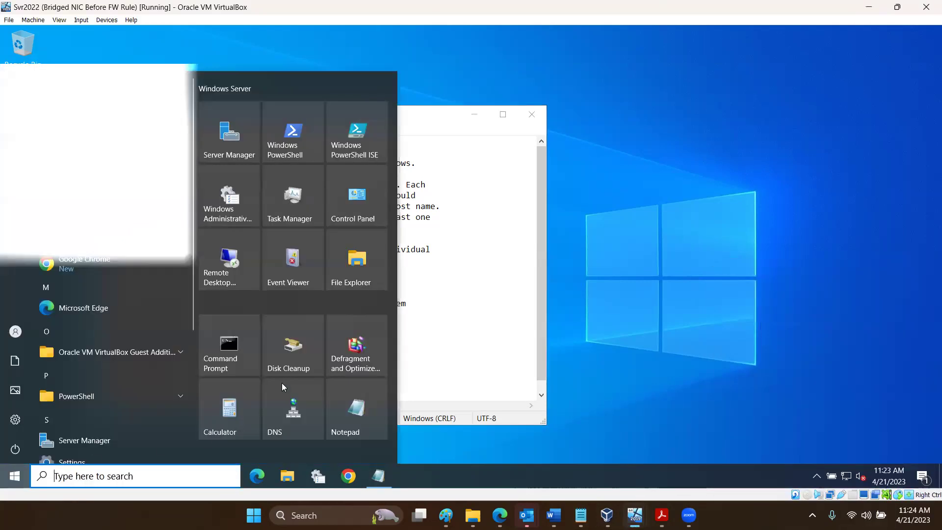
pyautogui.click(357, 196)
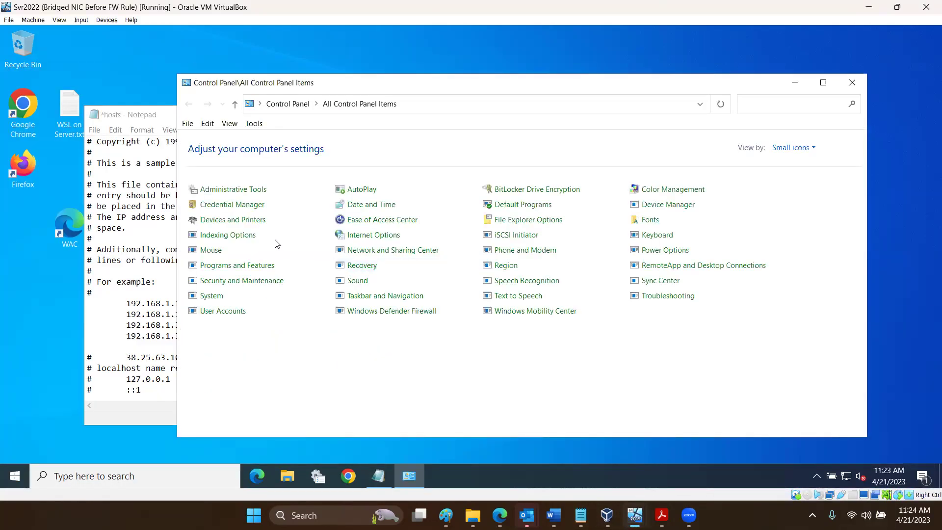
pyautogui.click(373, 250)
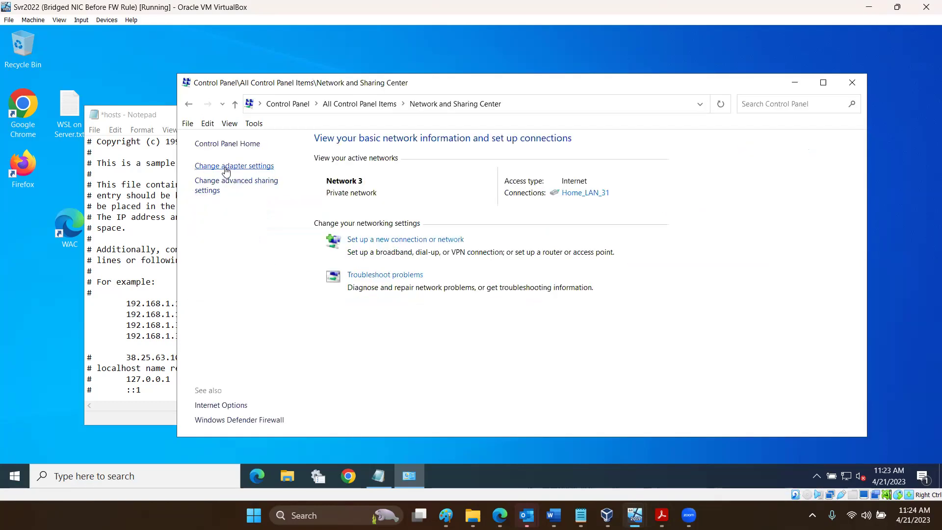
pyautogui.click(226, 167)
pyautogui.doubleClick(287, 189)
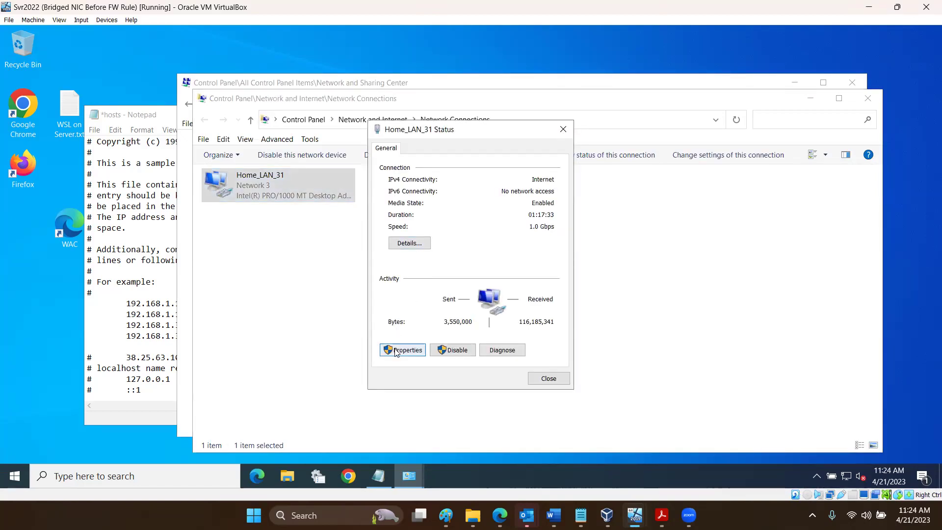
pyautogui.click(397, 350)
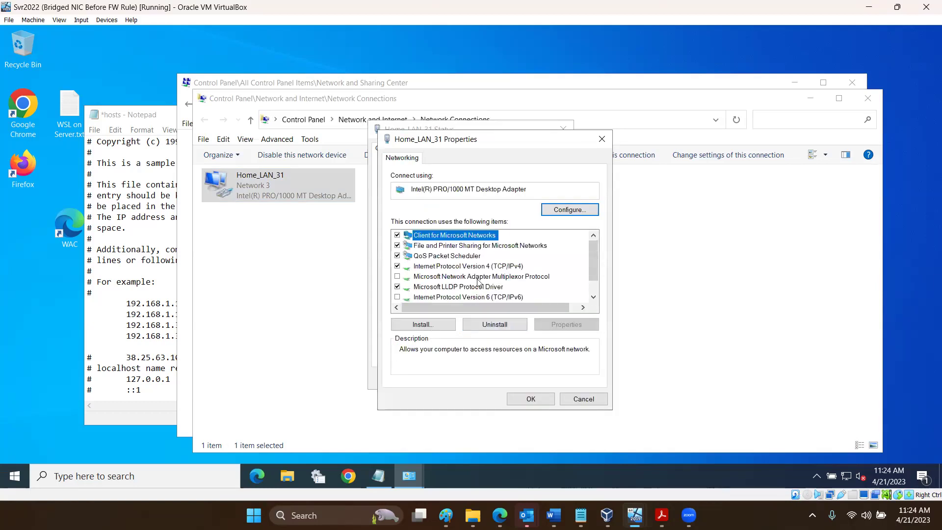
pyautogui.click(477, 266)
pyautogui.click(558, 327)
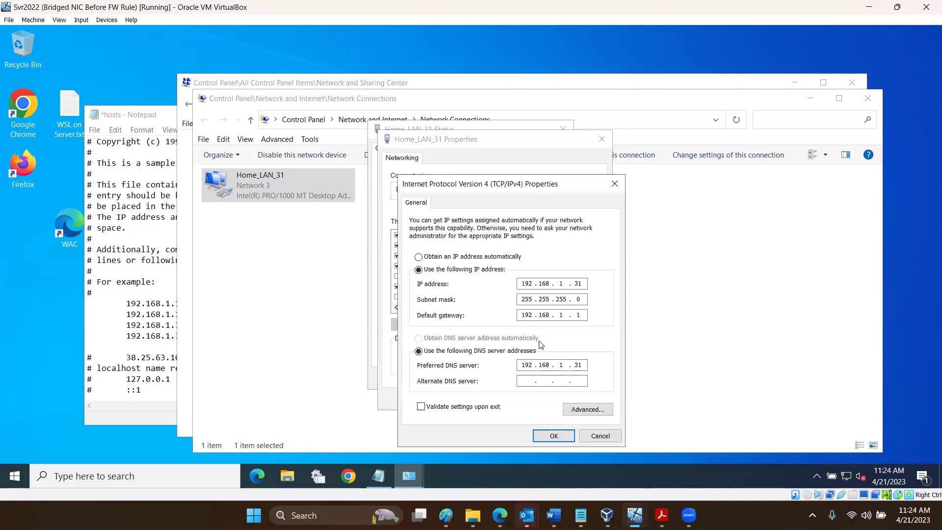
# - Examine the DNS and WINS options in the advanced TCP/IP settings and switch back to the Module 5 study guide in Acrobat Reader
pyautogui.click(588, 410)
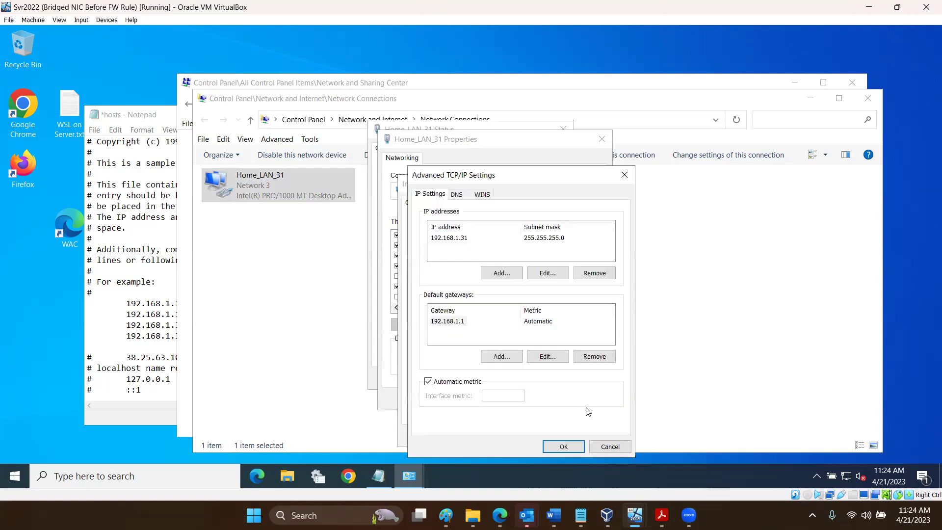
pyautogui.click(457, 196)
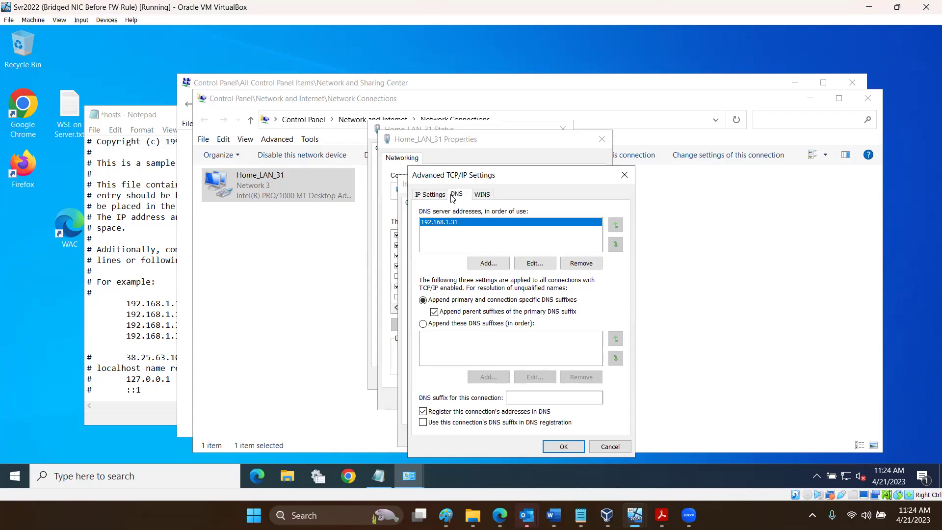
pyautogui.click(482, 195)
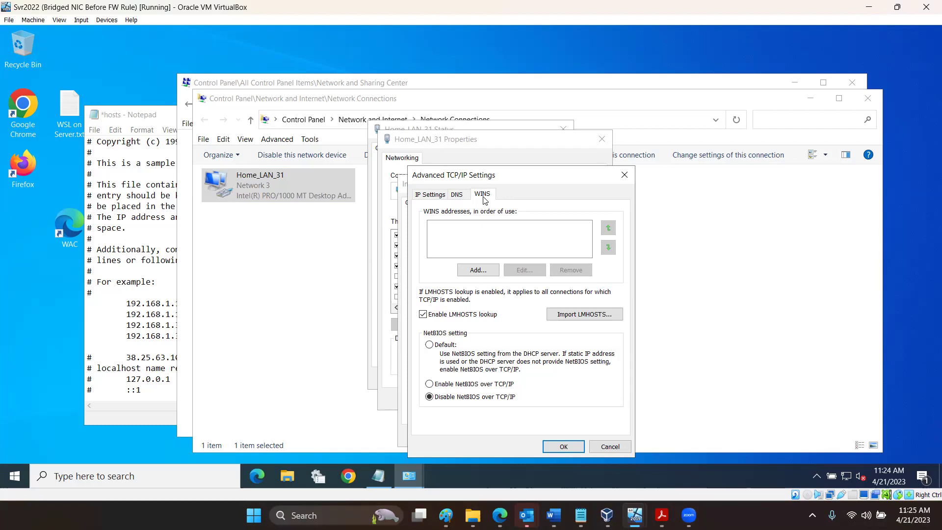
pyautogui.click(457, 197)
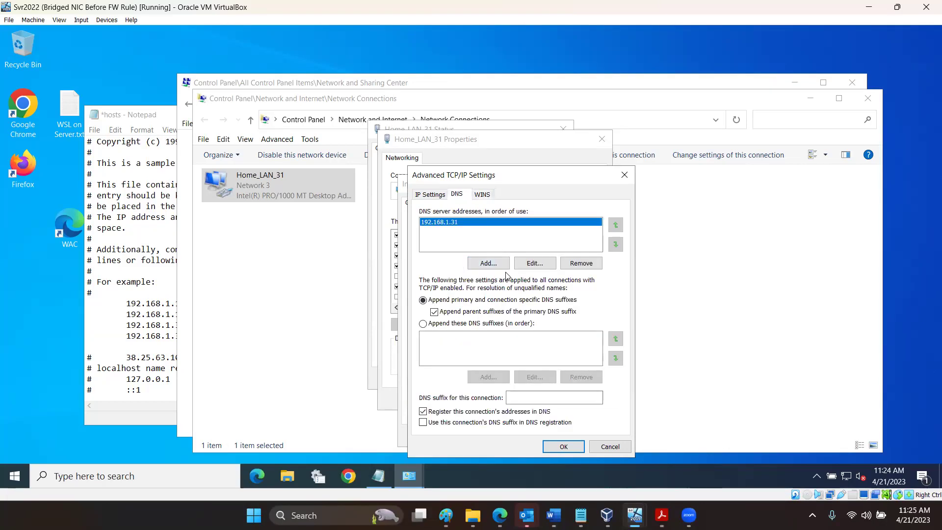
pyautogui.click(483, 195)
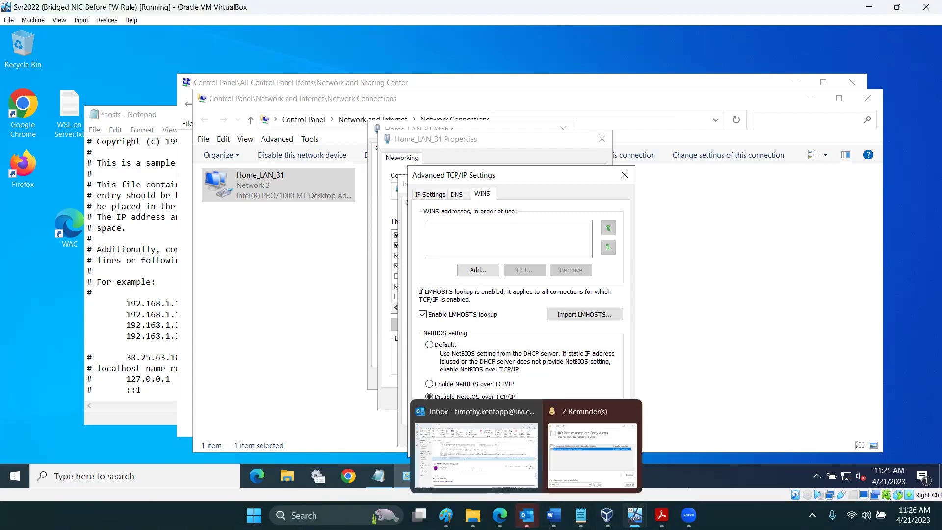
pyautogui.moveTo(661, 515)
pyautogui.click(628, 454)
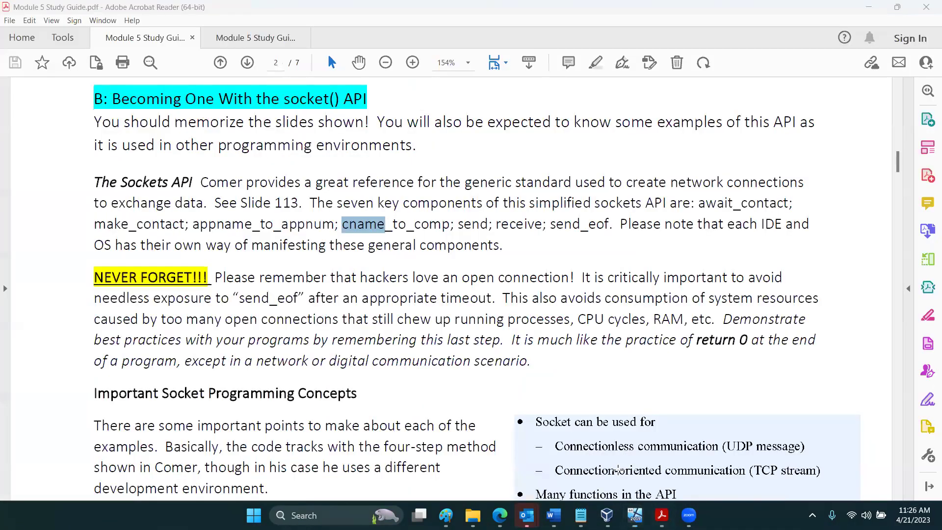